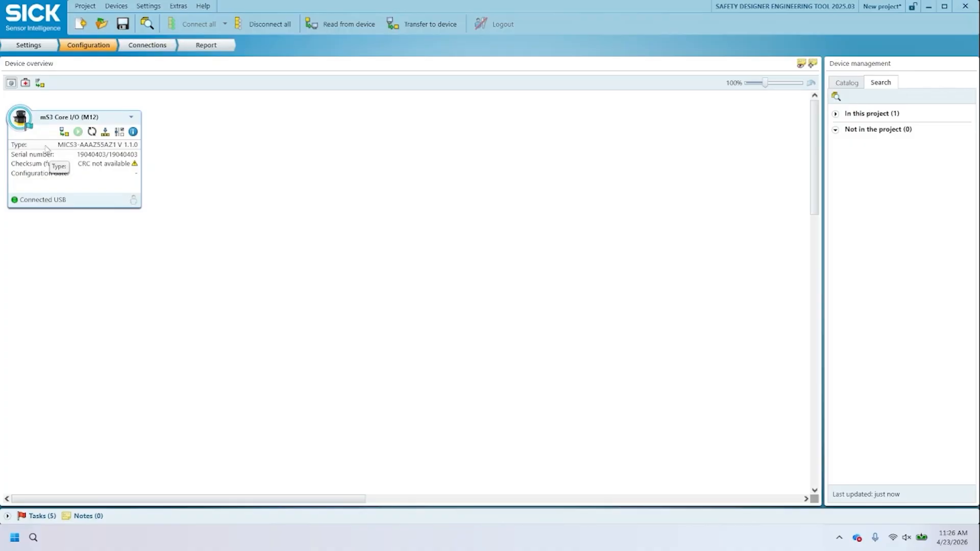
Step: Open the mS3 Core I/O (M12) scanner for configuration and show its Identification settings
left_click(133, 139)
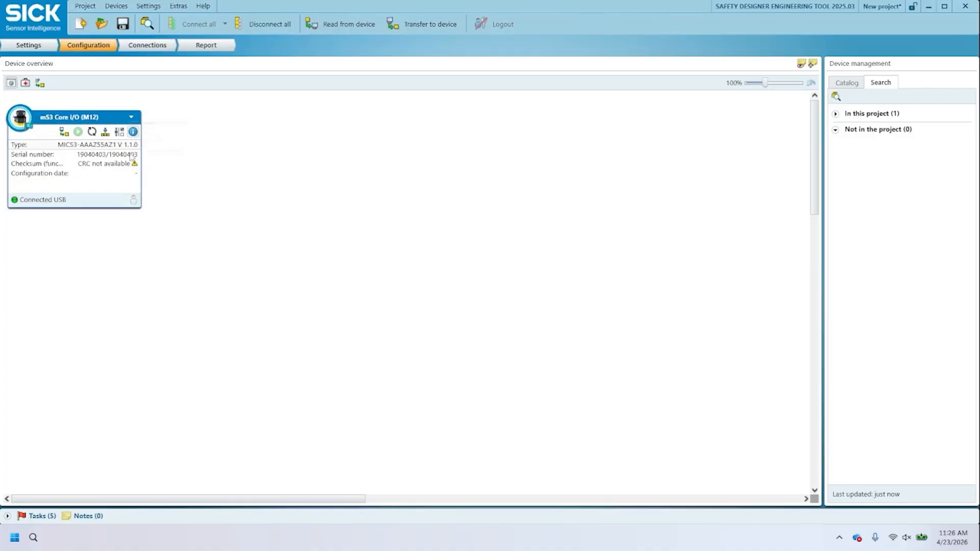
left_click(132, 118)
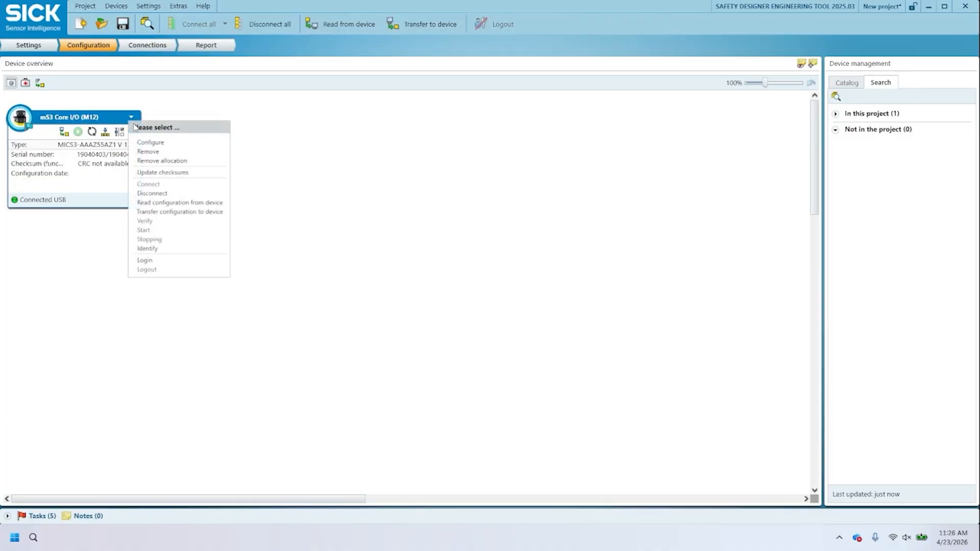
left_click(143, 142)
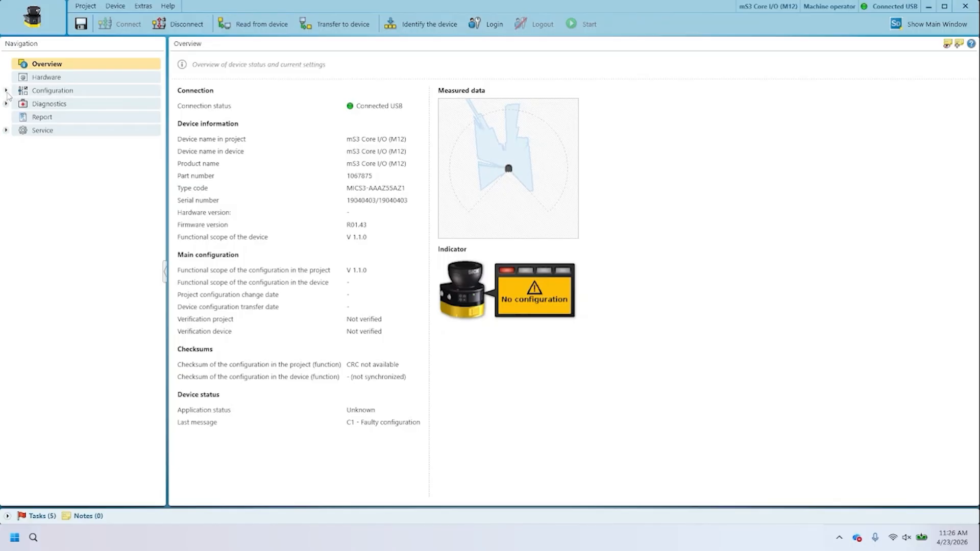
left_click(6, 91)
left_click(70, 121)
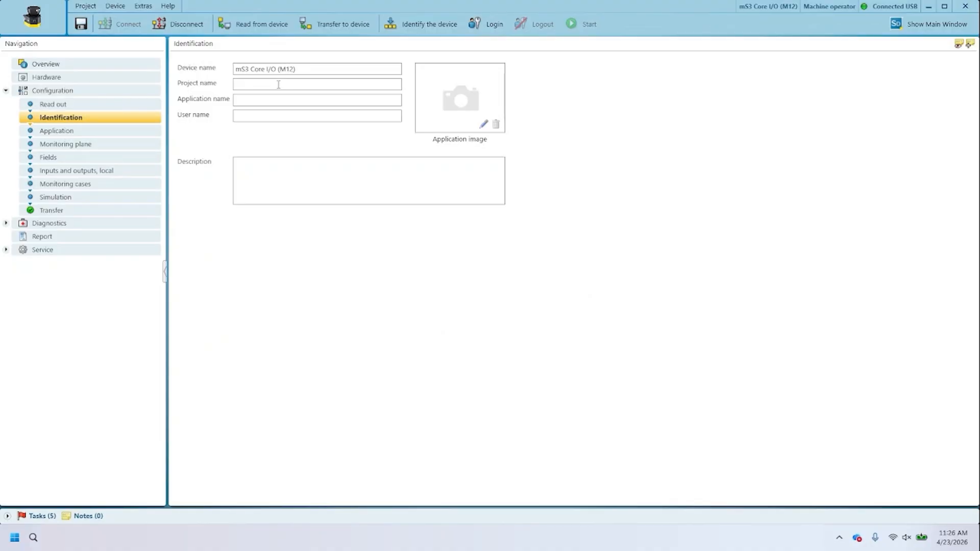
Step: In the Application settings, set the scanner's display language to English, try the Upside down alignment and return it to Normal
left_click(75, 132)
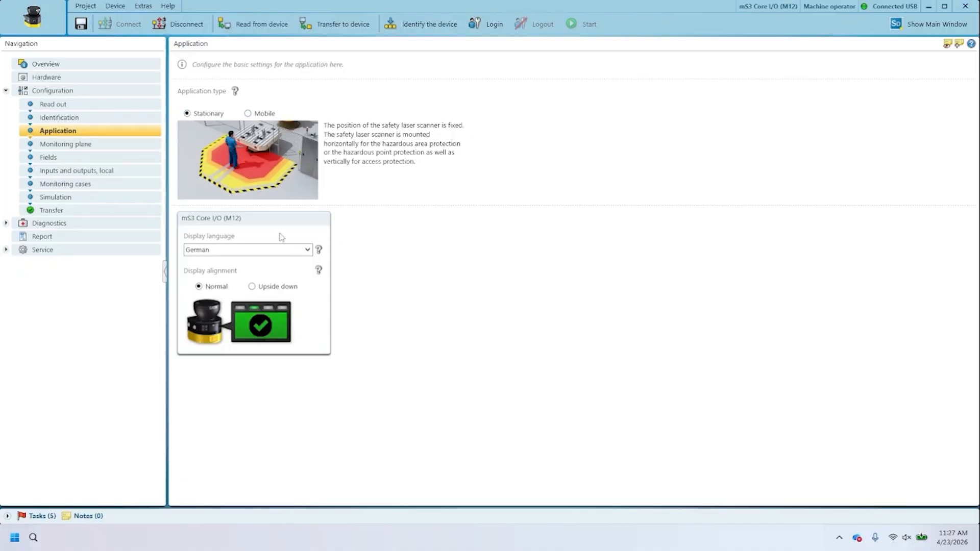
left_click(274, 252)
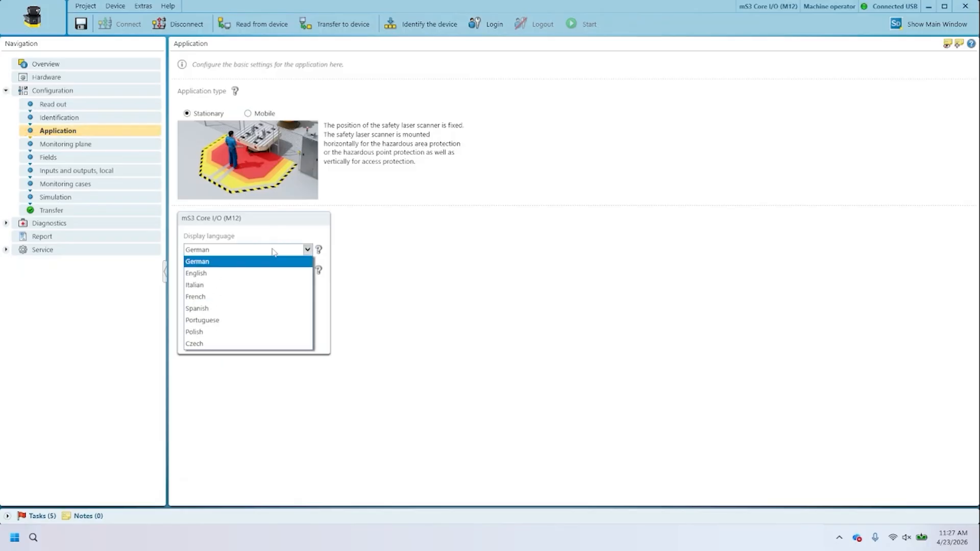
left_click(240, 275)
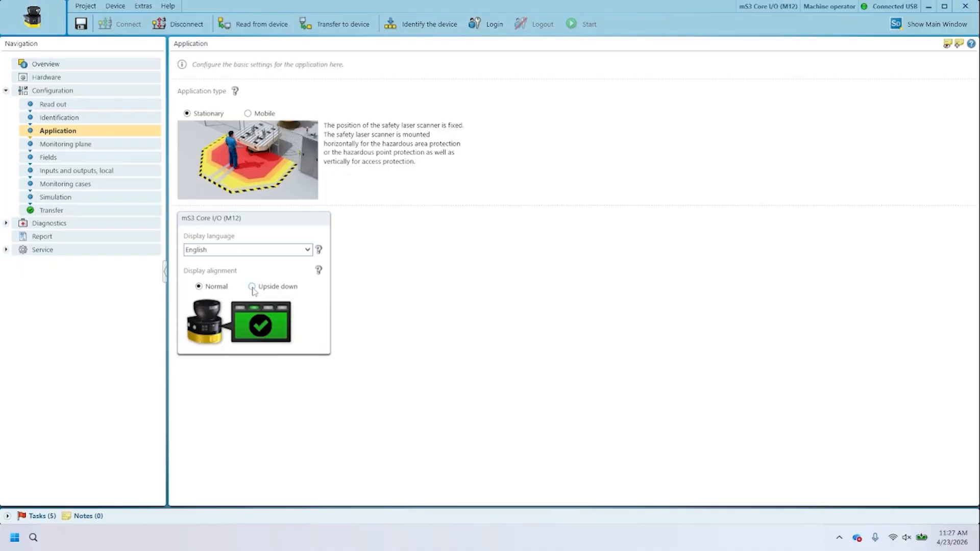
left_click(252, 287)
left_click(211, 287)
Step: Switch the monitoring plane's safety task to Access protection (Vertical) and adopt the typical values for that task
left_click(131, 145)
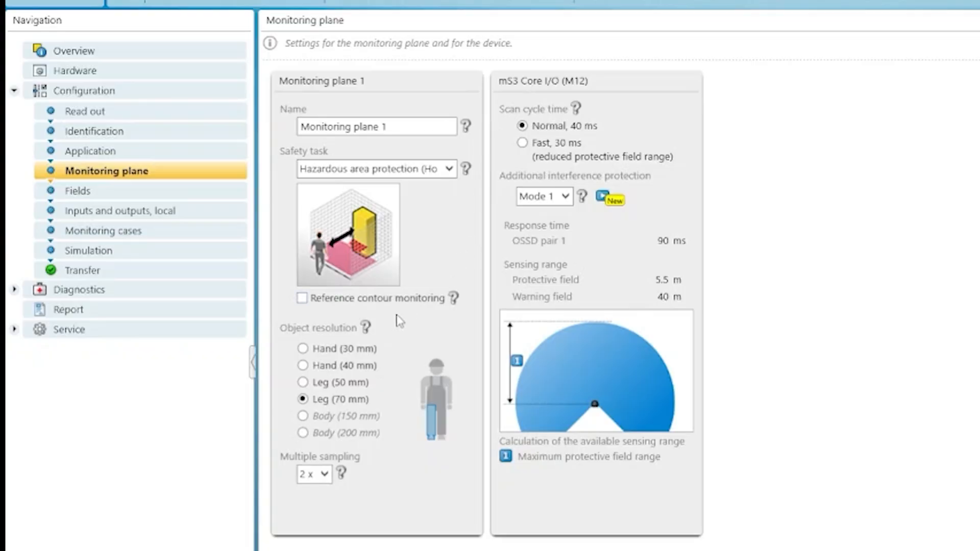
left_click(448, 169)
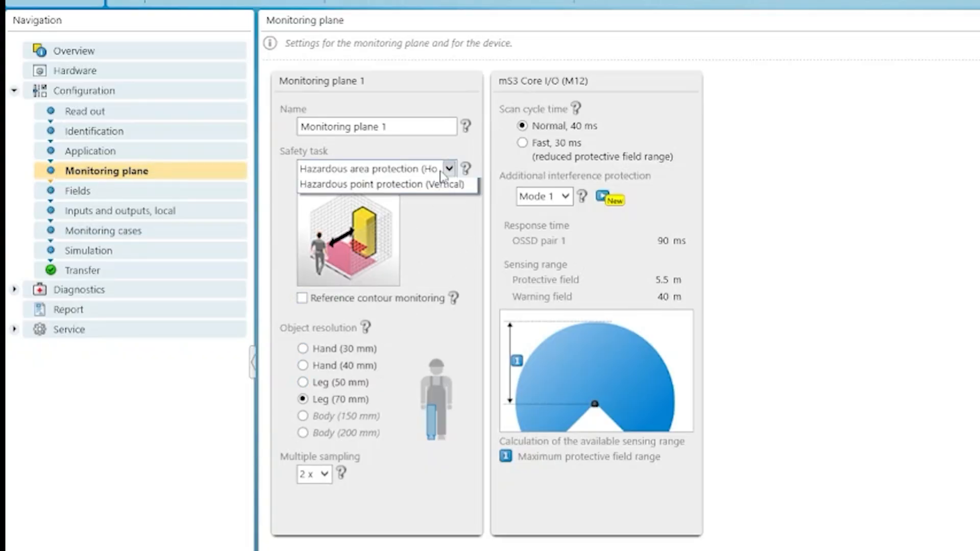
left_click(422, 208)
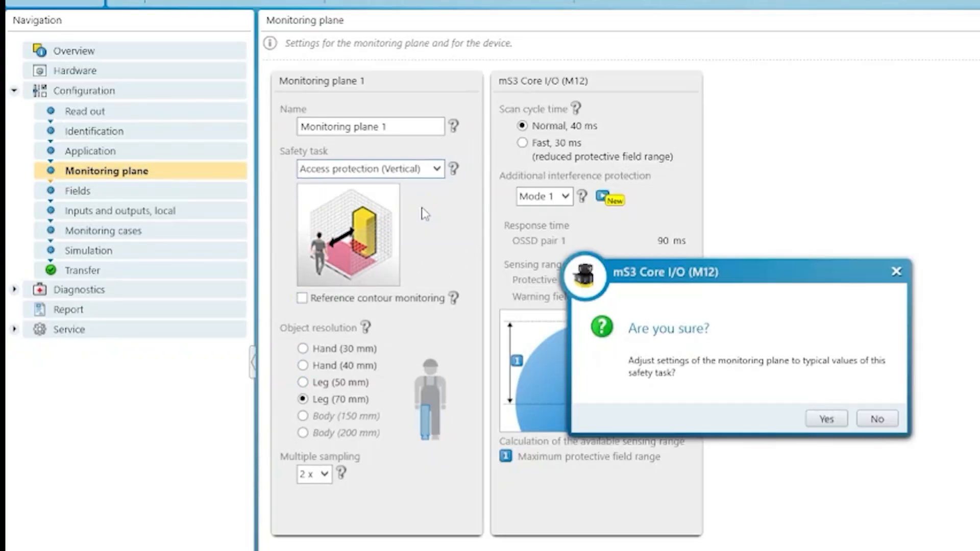
left_click(817, 415)
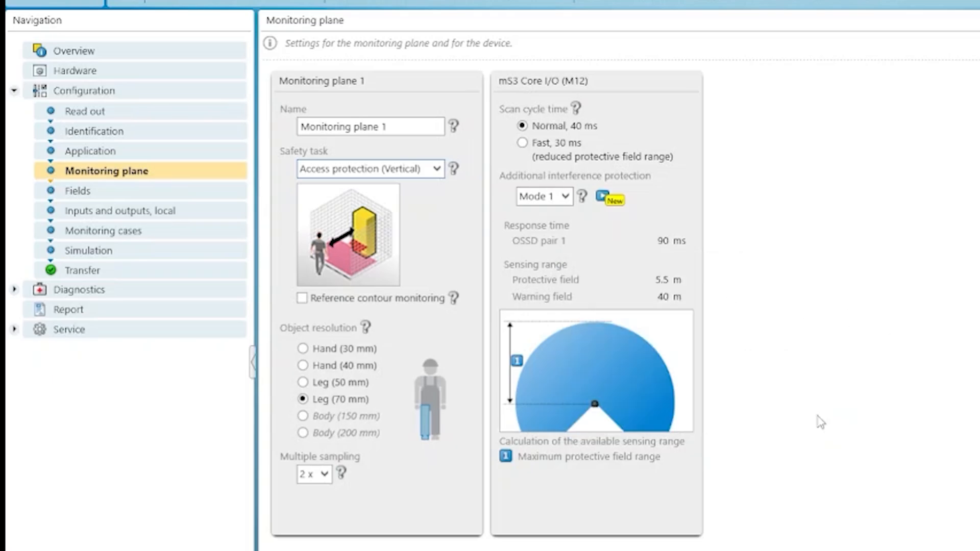
Step: Set the monitoring plane's safety task to Hazardous area protection (Horizontal) and adopt its typical values
left_click(436, 168)
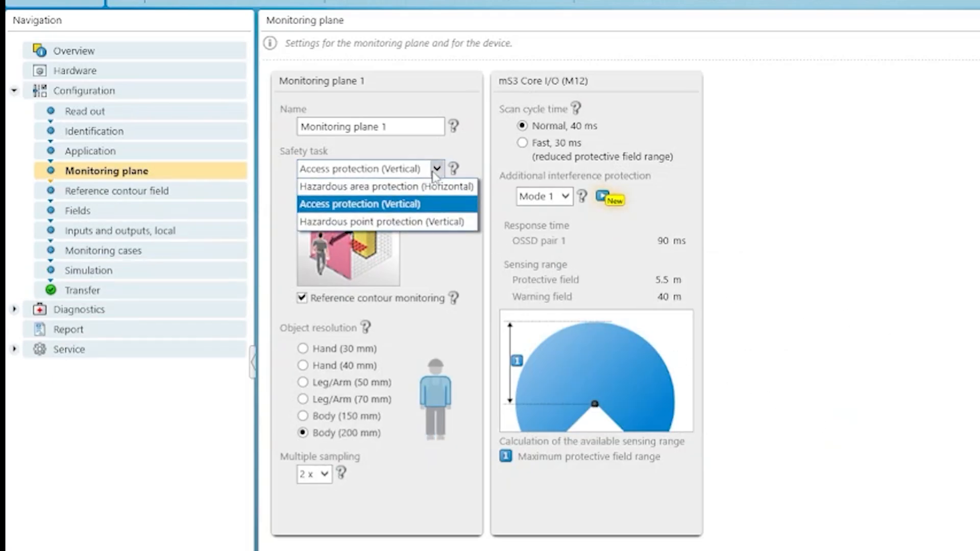
left_click(405, 186)
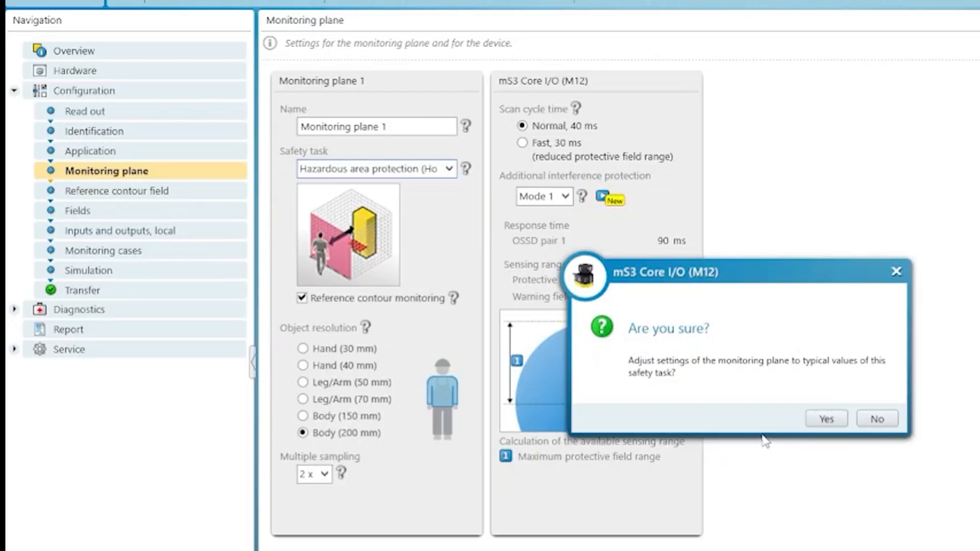
left_click(826, 419)
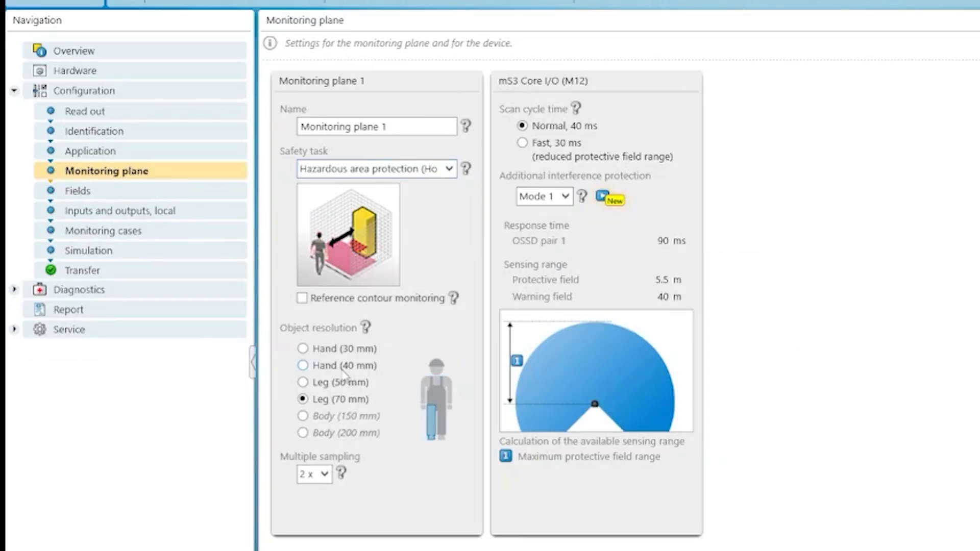
Step: Try the Leg (50 mm) and Hand (40 mm) object resolutions, then return to Leg (70 mm)
left_click(304, 382)
left_click(303, 365)
left_click(303, 382)
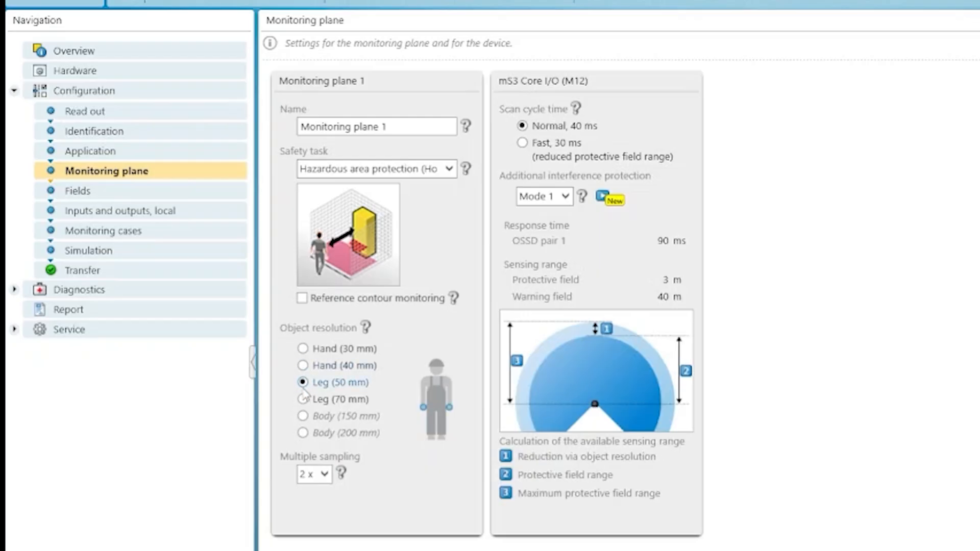
left_click(303, 399)
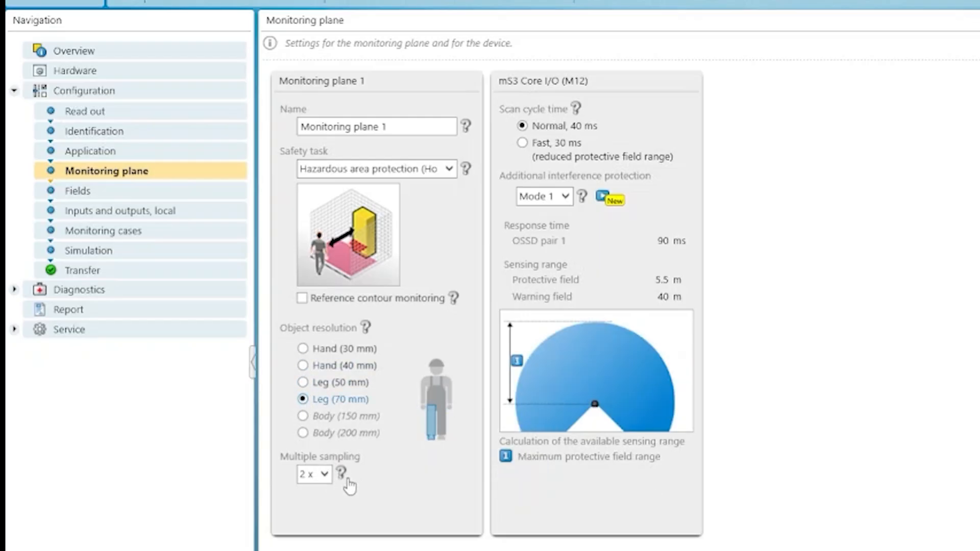
Step: Set the monitoring plane's multiple sampling to 5x and its object resolution to Leg (50 mm)
left_click(324, 474)
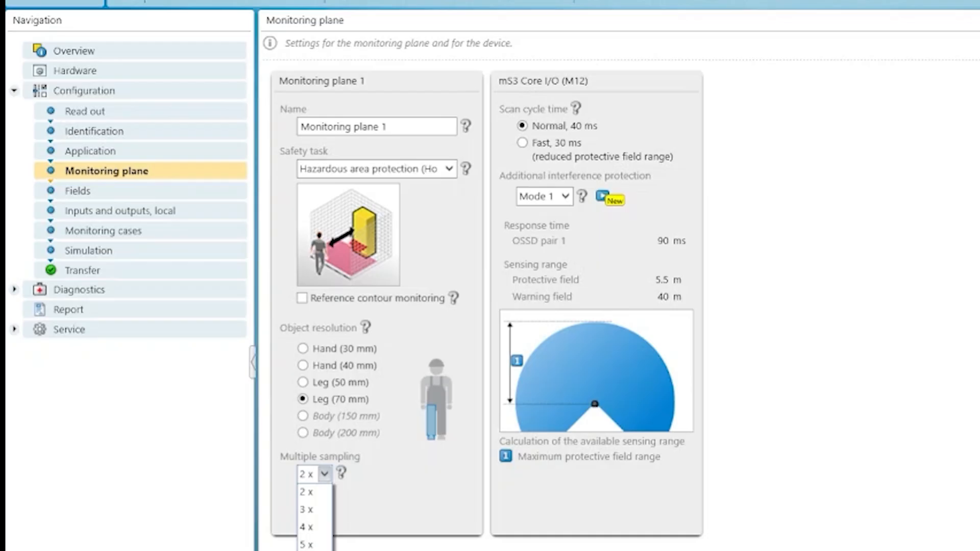
left_click(309, 550)
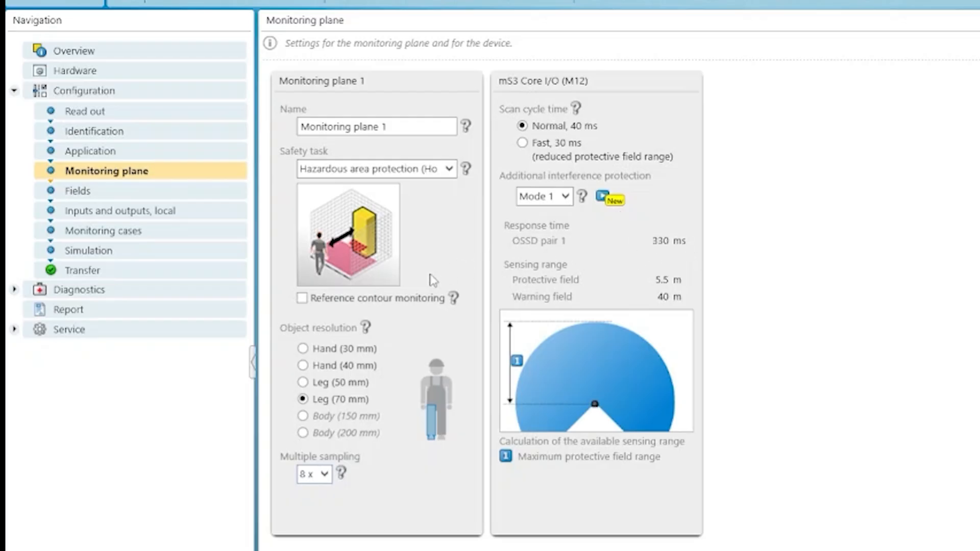
left_click(303, 382)
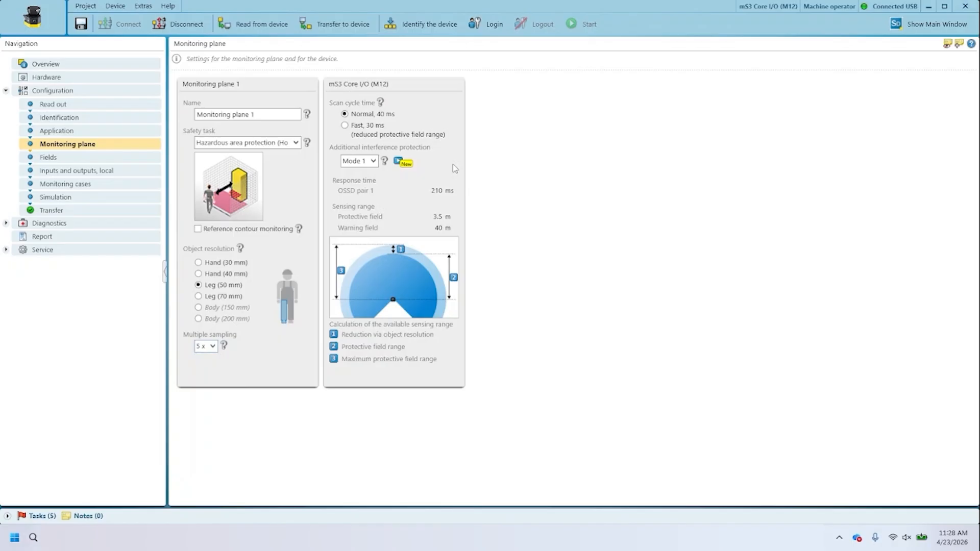
Step: View the linked safeHDDM scanning technology video for additional interference protection in the browser, and return to the scanner configuration
left_click(399, 165)
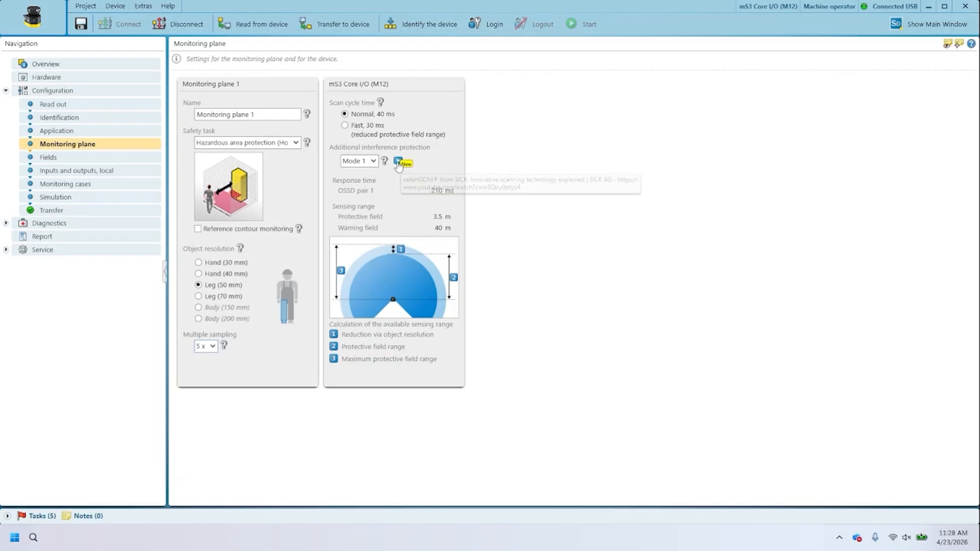
left_click(547, 294)
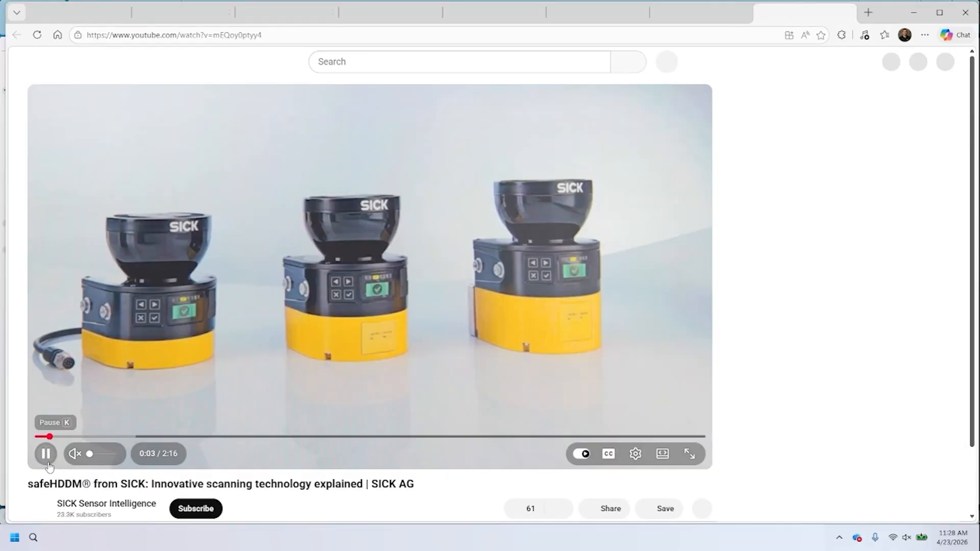
left_click(46, 454)
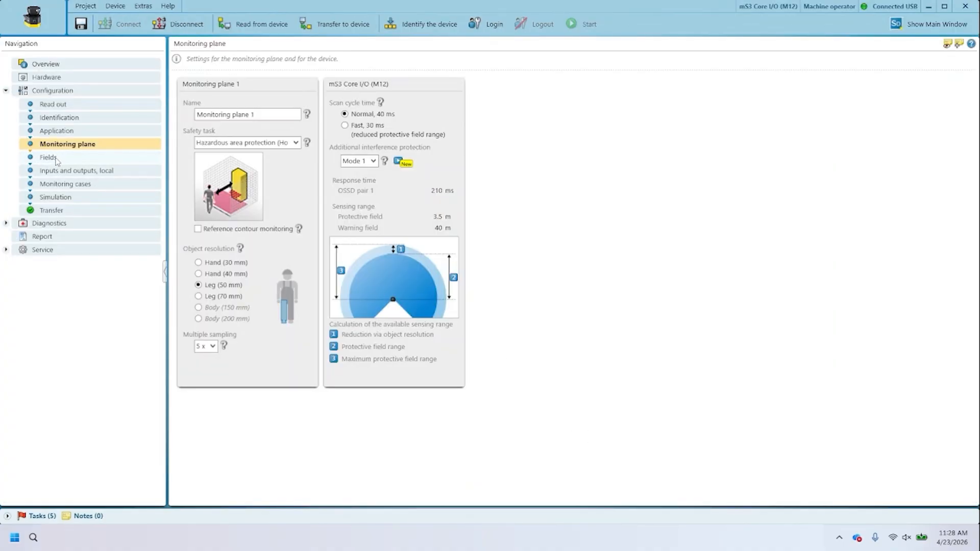
Step: In the field editor, draw Field (1) as a rectangular protective field about 550 mm wide and 400 mm deep in front of the scanner
left_click(49, 157)
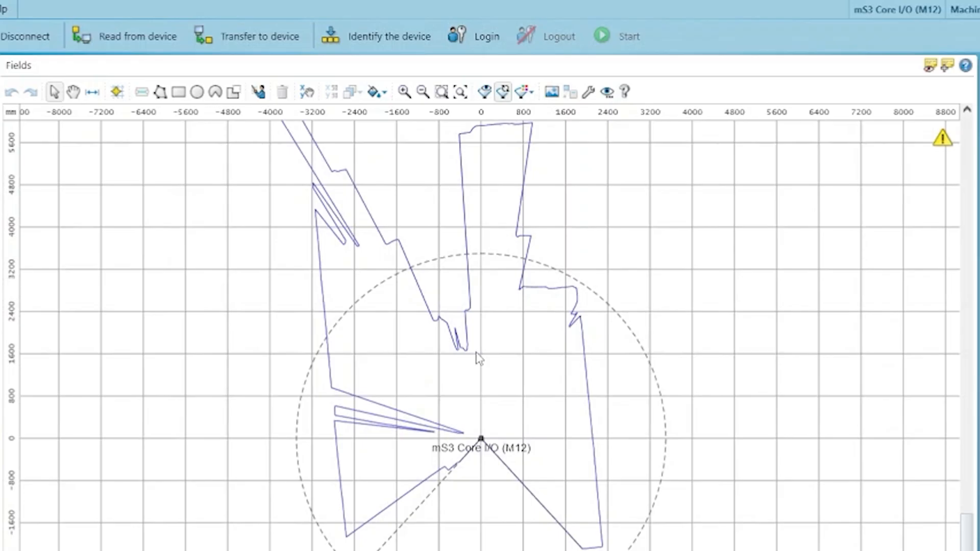
scroll(478, 357, "up", 1)
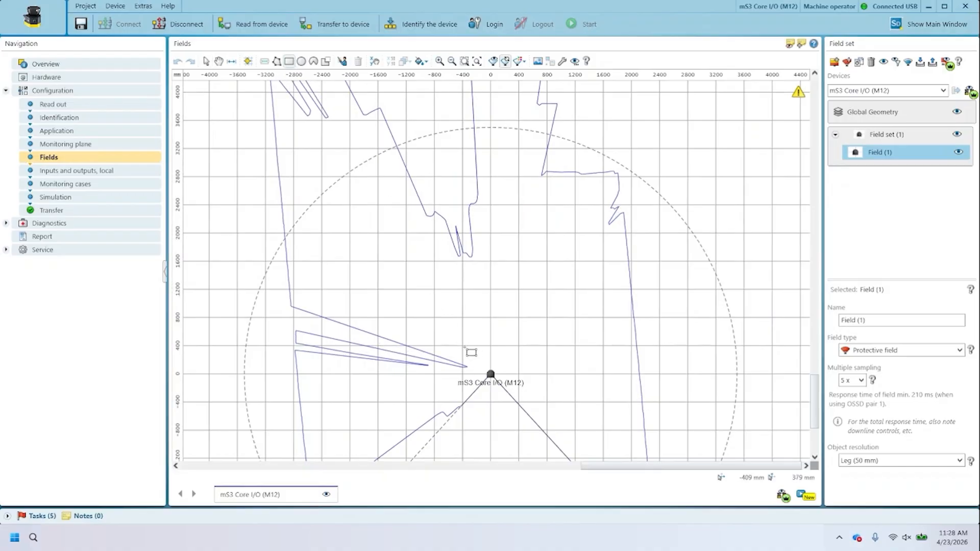
left_click_drag(471, 344, 510, 372)
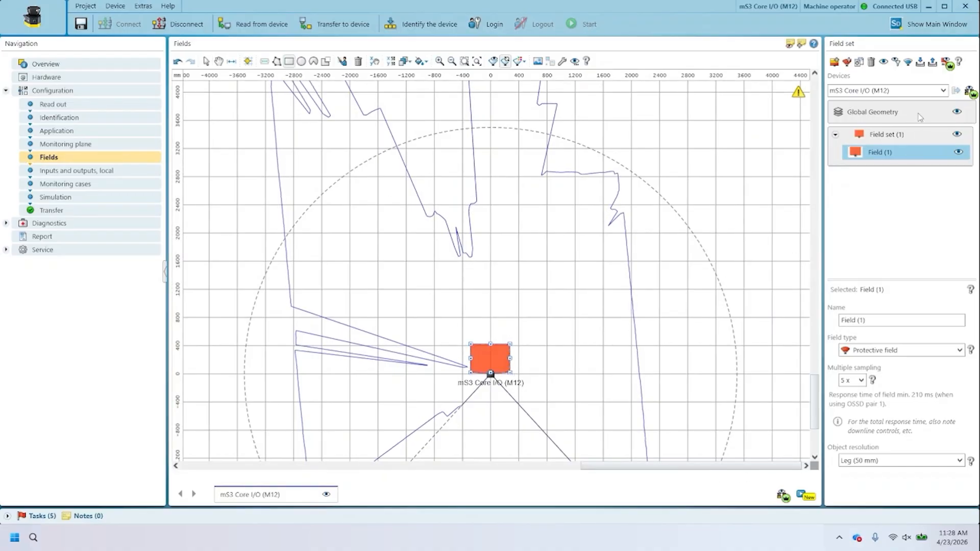
Step: Add a second field to Field set (1) as a Warning field and draw it as a rectangle about 1250 by 800 mm around the protective field
left_click(875, 135)
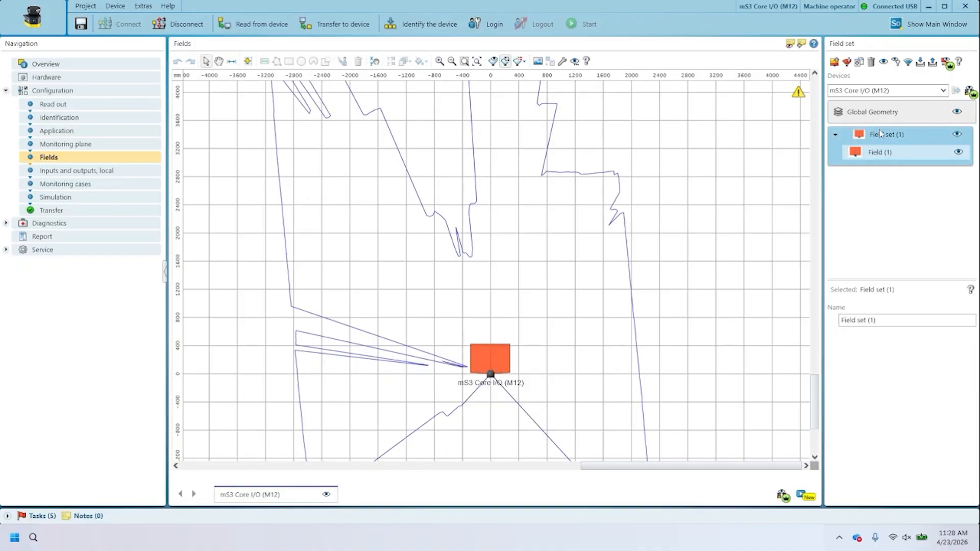
left_click(846, 65)
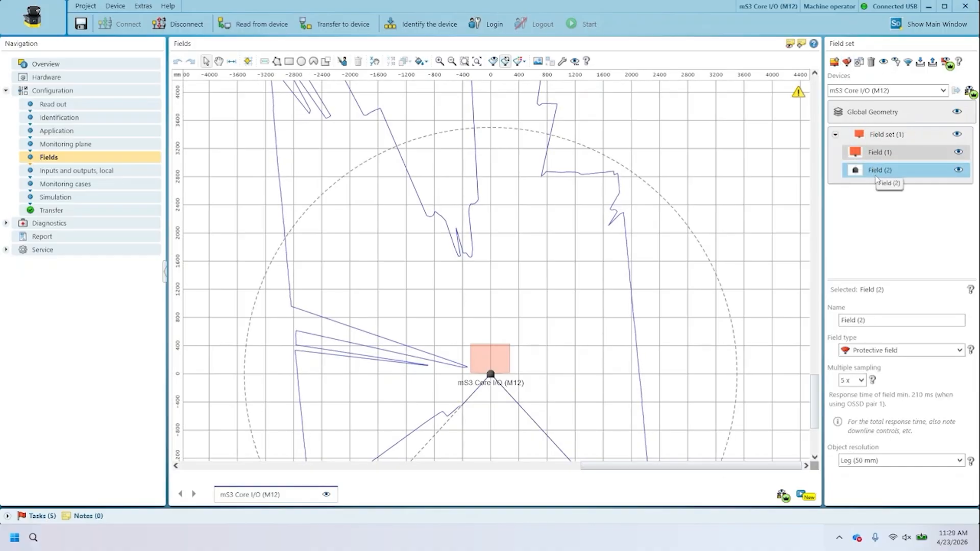
left_click(892, 350)
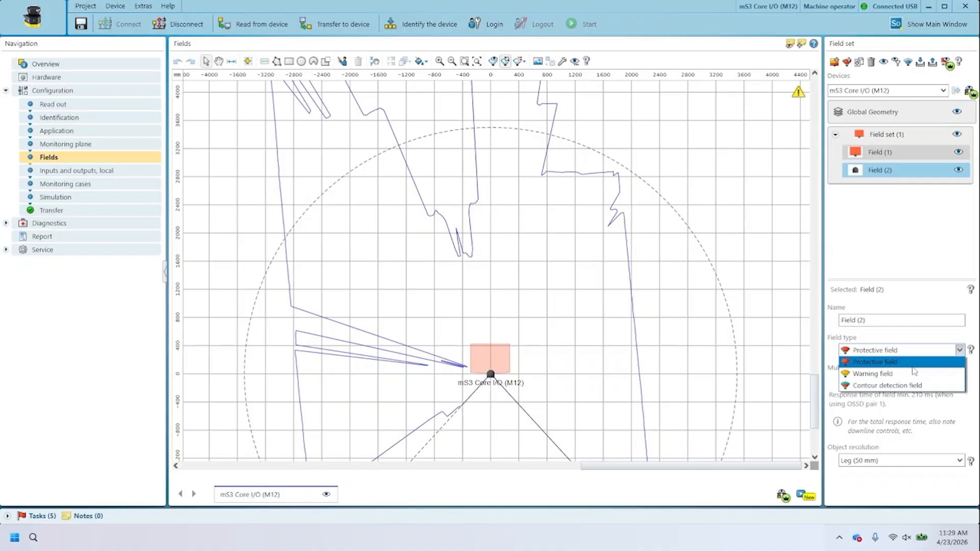
left_click(895, 373)
left_click(289, 61)
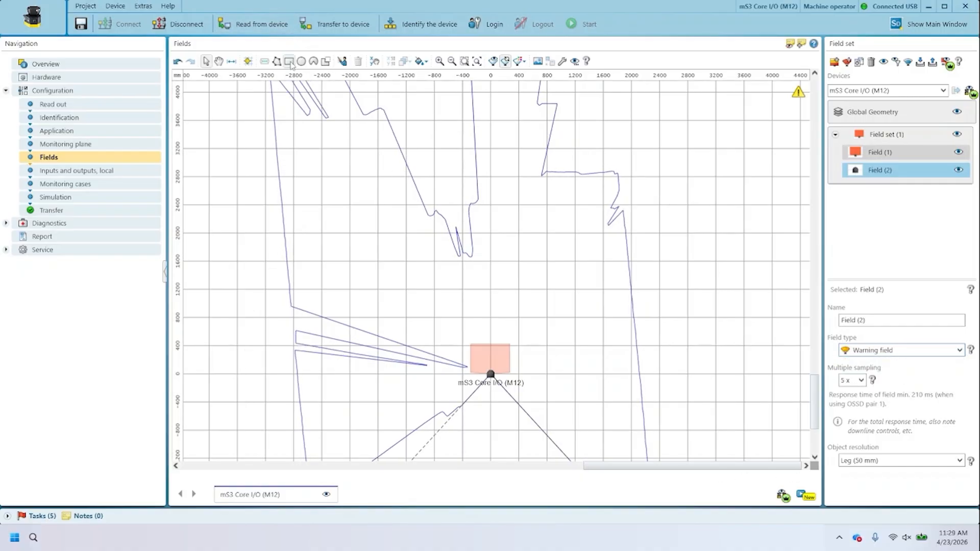
left_click_drag(450, 319, 538, 376)
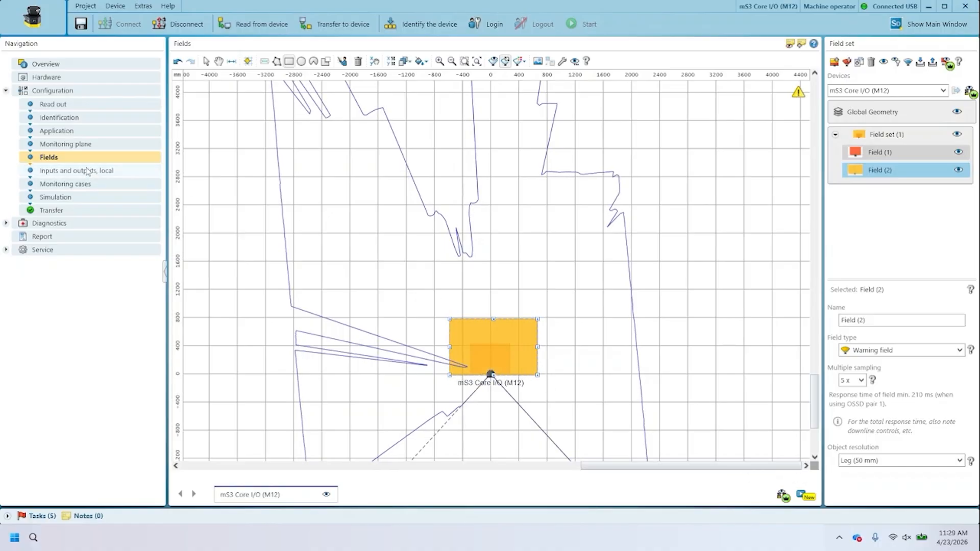
Step: In the local inputs and outputs, assign the Monitoring result output signal to pin 5 of the male connector
left_click(148, 170)
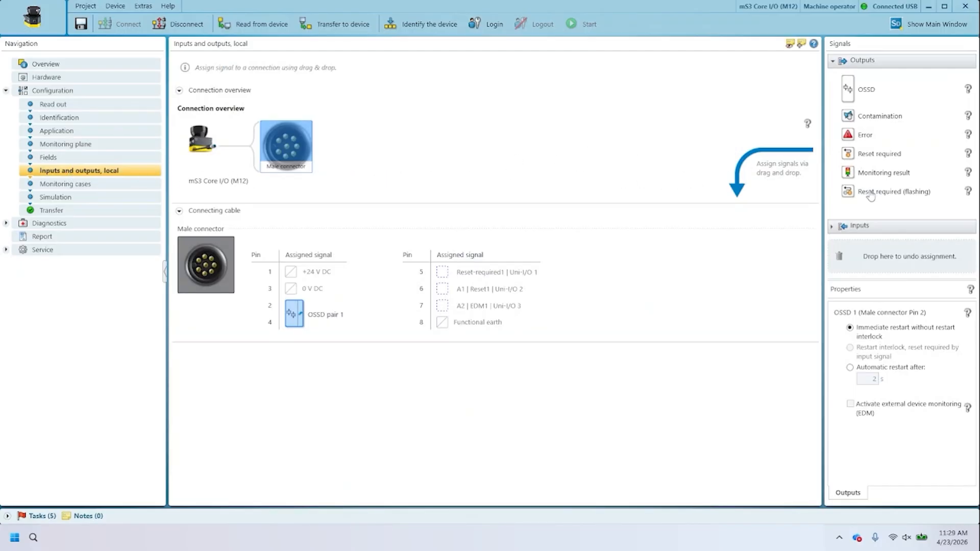
left_click_drag(861, 176, 447, 280)
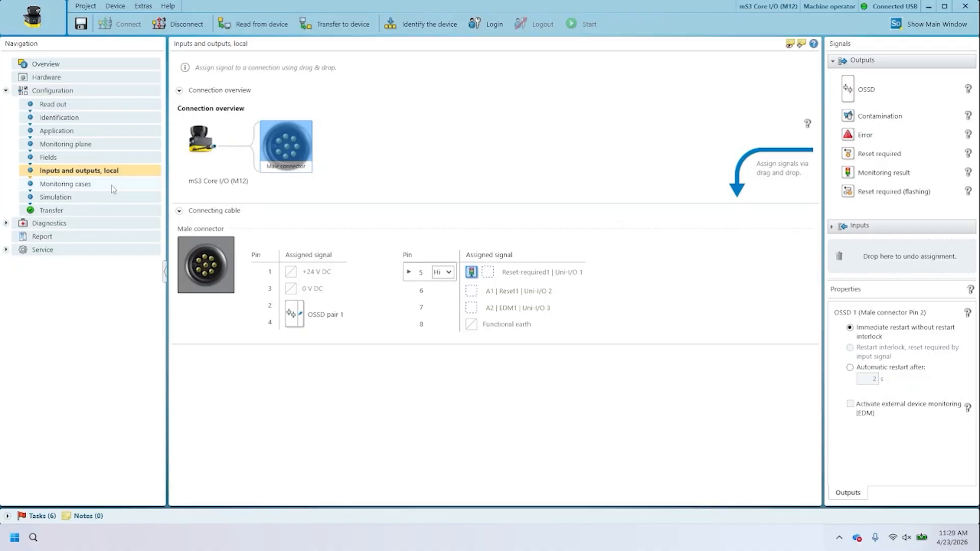
Step: Assign Field set (1) to Monitoring case 1, linking cut-off path 1 to OSSD 1 and cut-off path 2 to universal output 1
left_click(84, 186)
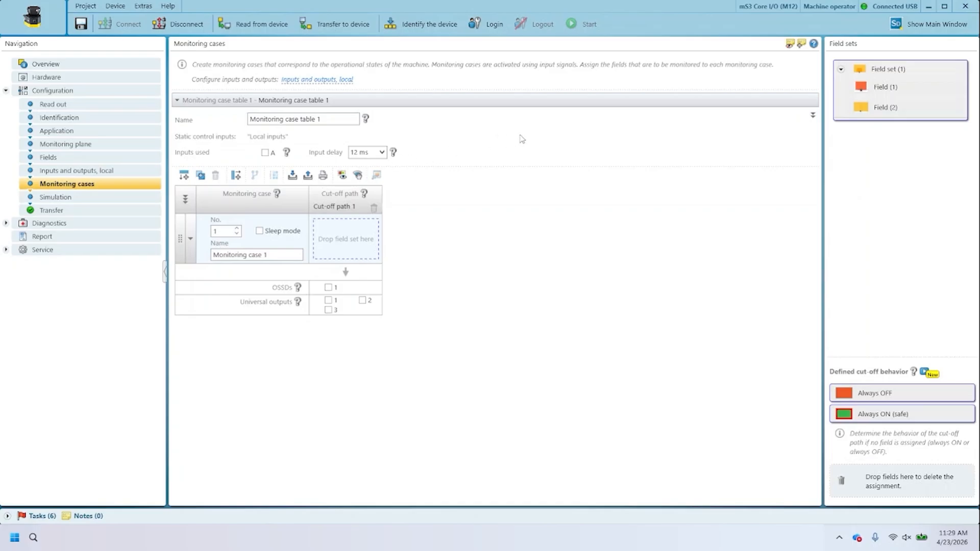
left_click_drag(903, 74, 346, 242)
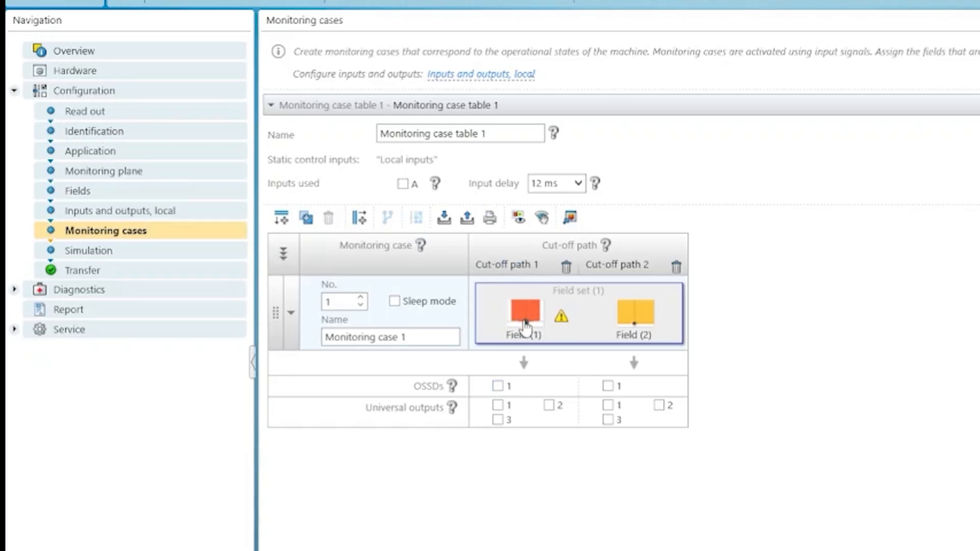
left_click(499, 387)
left_click(608, 406)
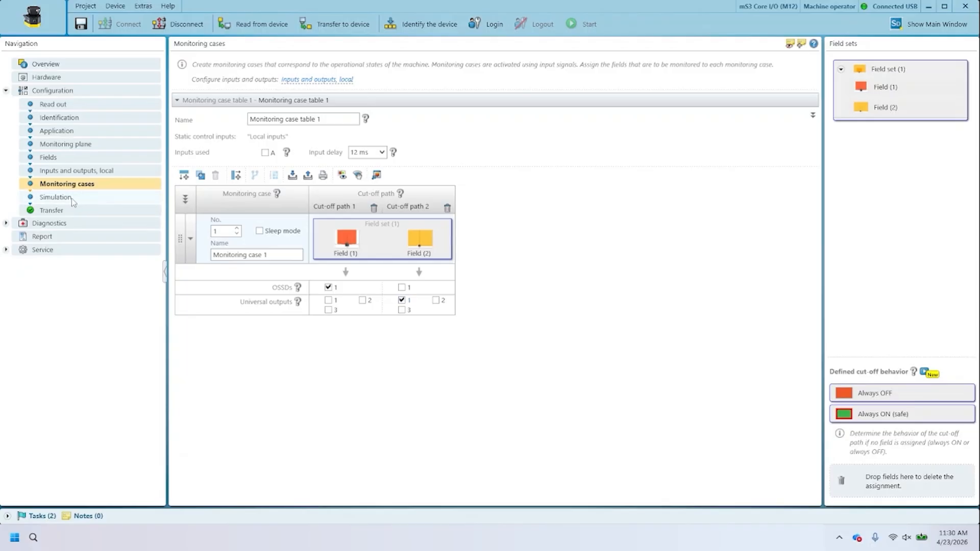
Step: Open the simulation for Monitoring case 1 and try a simulated field interruption inside the warning field, outside the protective field
left_click(89, 198)
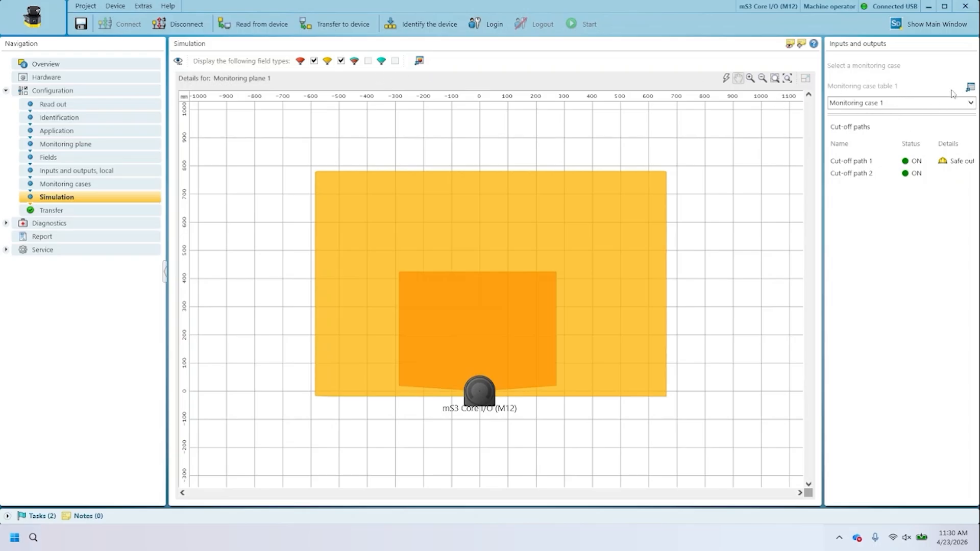
left_click(726, 78)
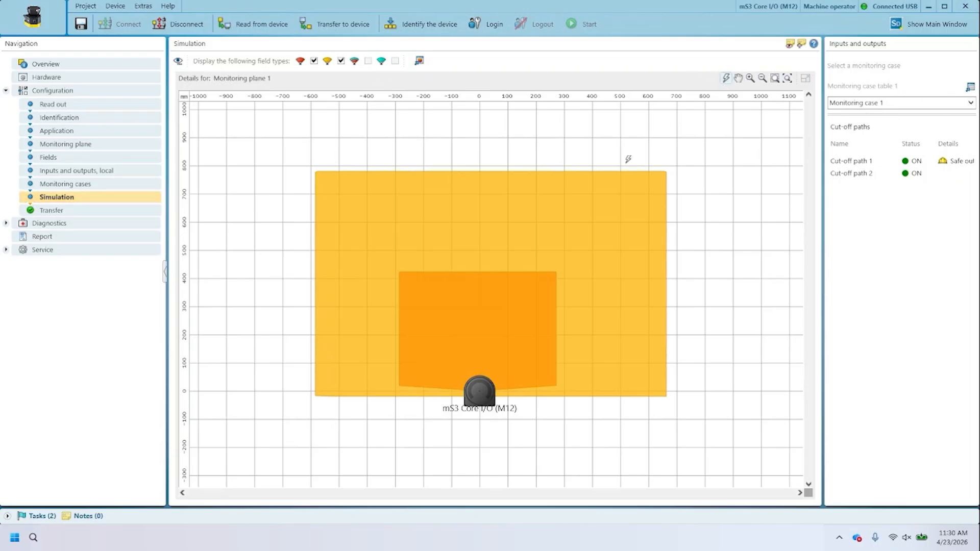
left_click(597, 202)
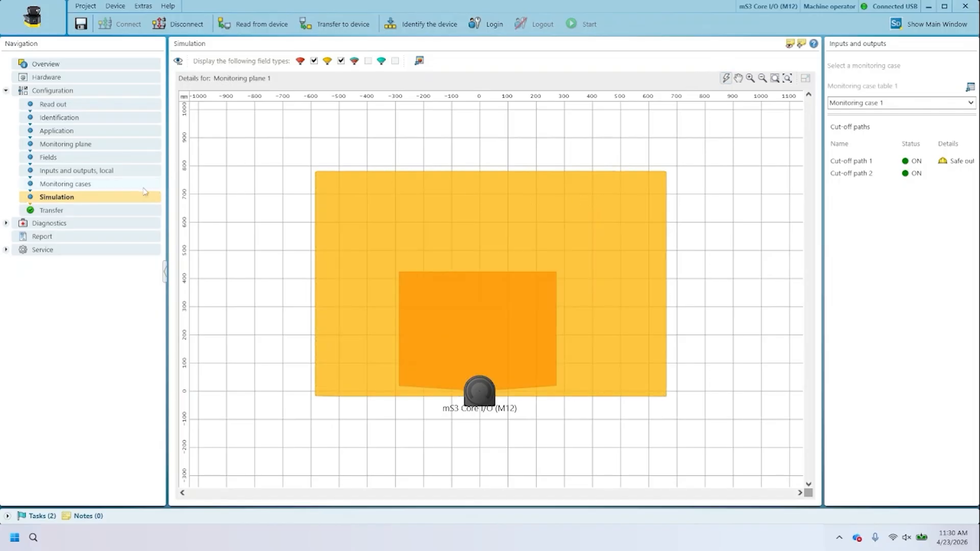
Step: Transfer the configuration to the connected scanner, logging in as Authorized client with the account password
left_click(82, 210)
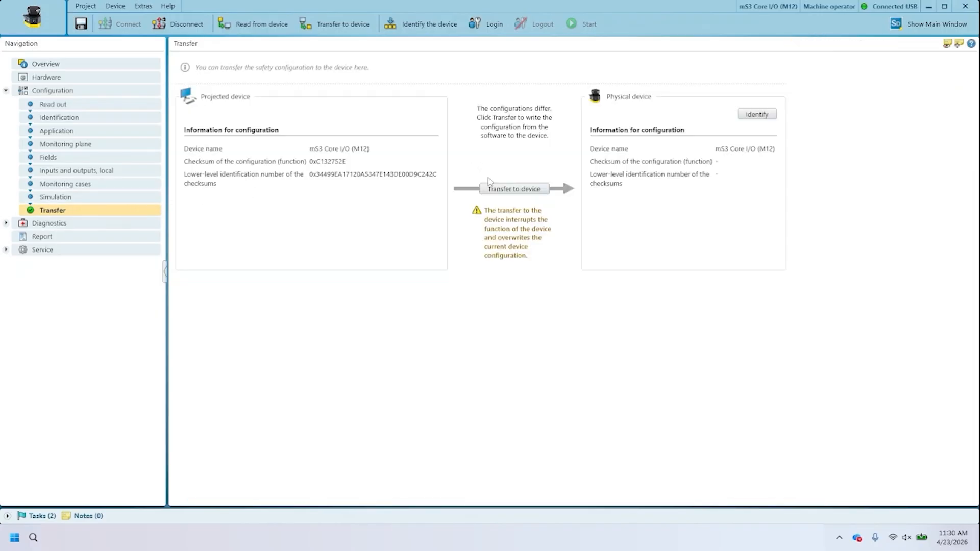
left_click(506, 190)
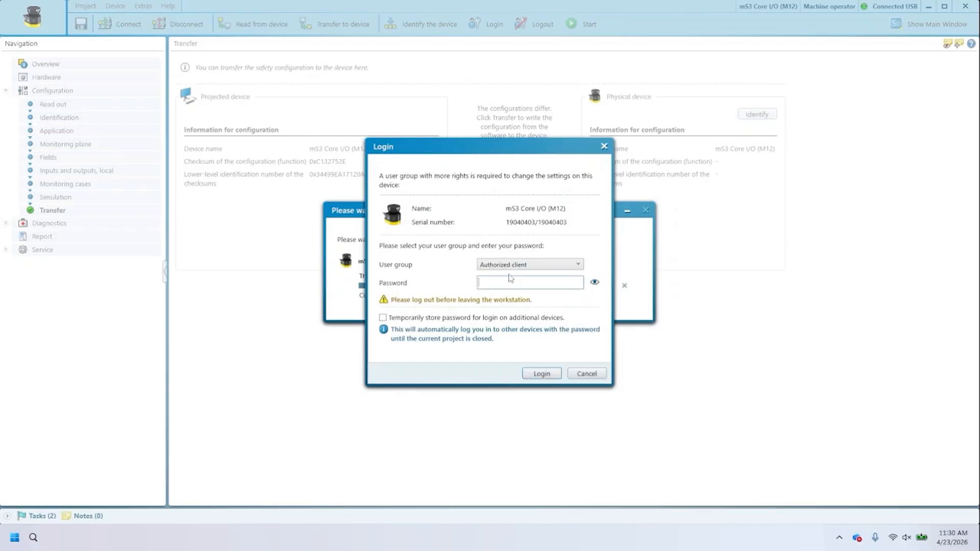
key("Return")
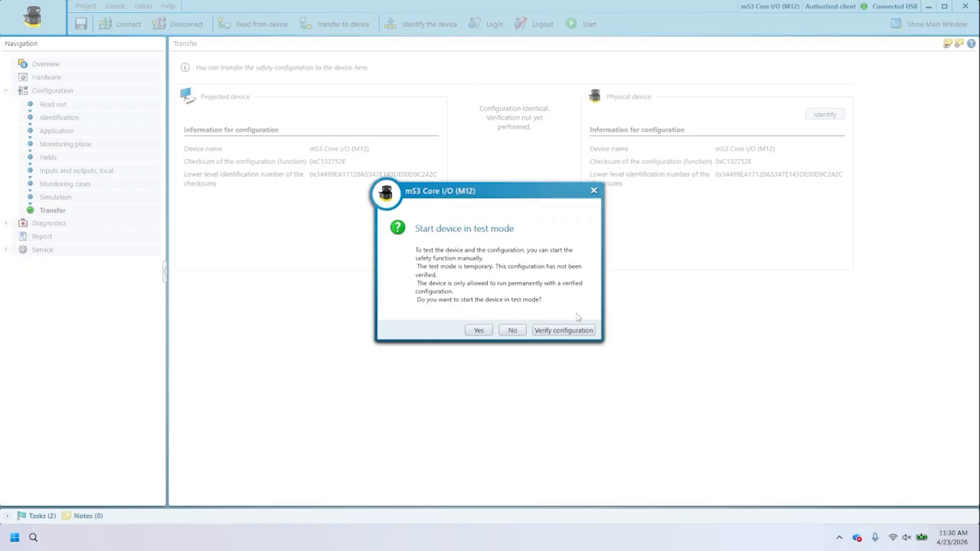
Step: Review the verification report through to the cut-off paths and verify the configuration without saving a PDF, and go to the device overview
left_click(557, 333)
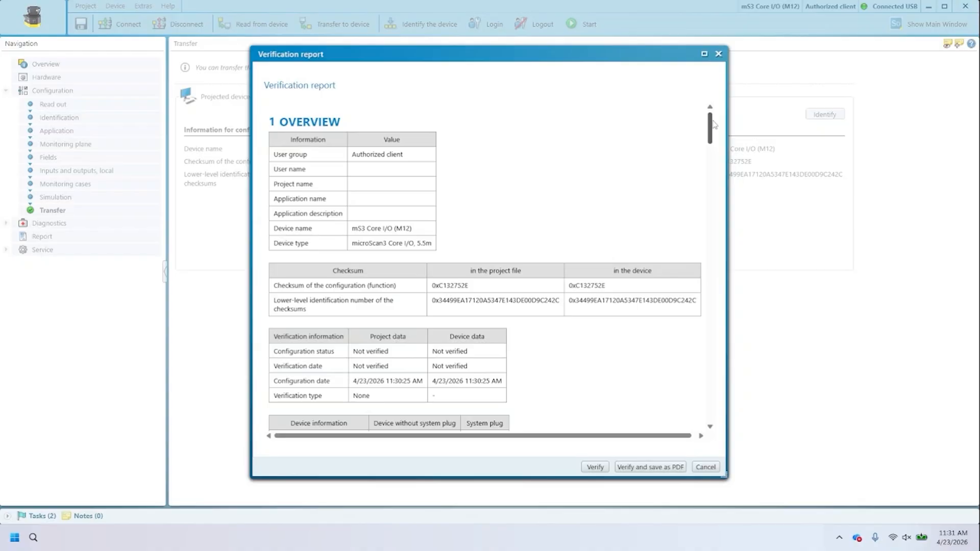
left_click_drag(714, 124, 707, 408)
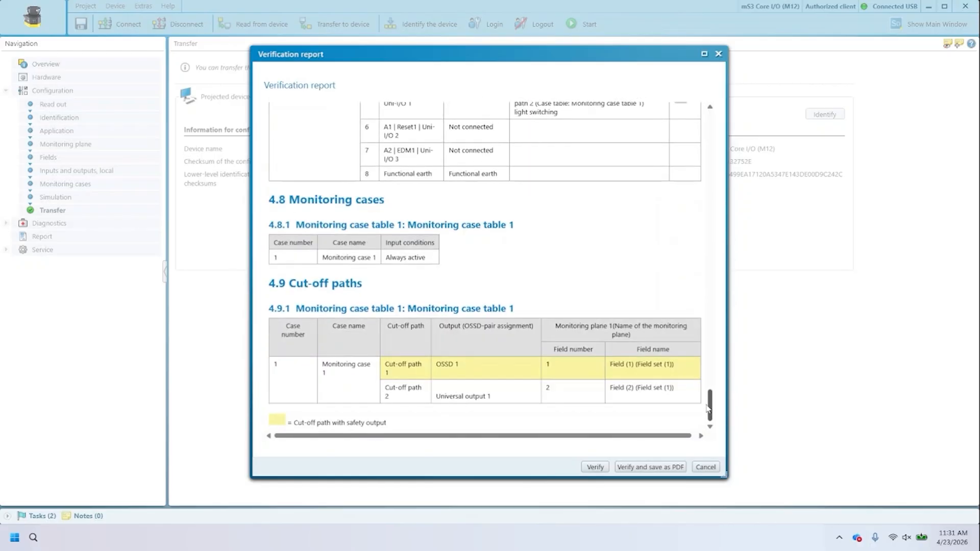
left_click(595, 467)
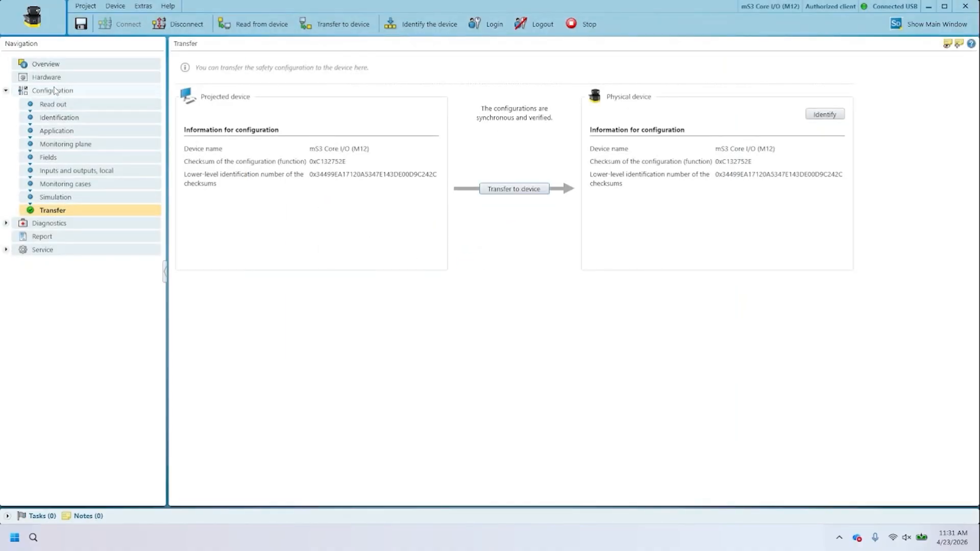
left_click(57, 65)
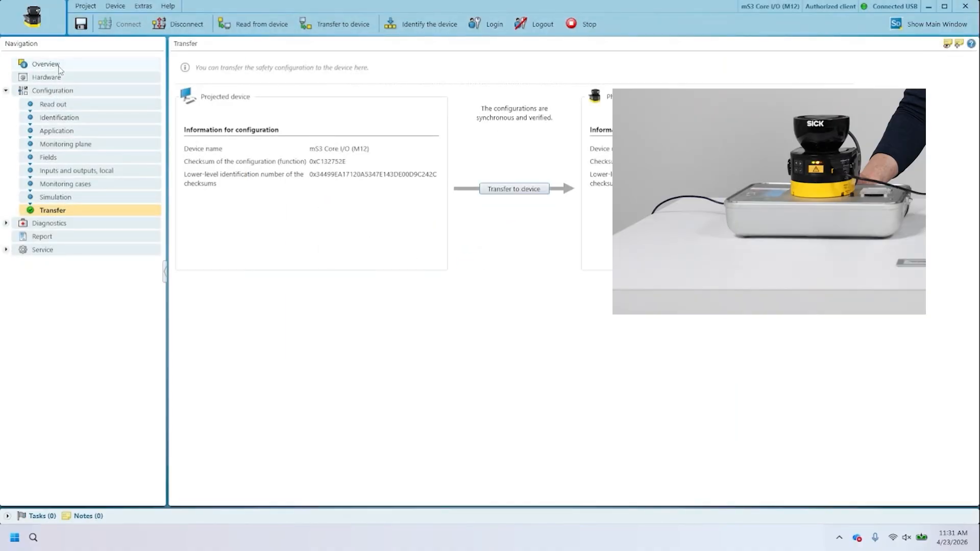